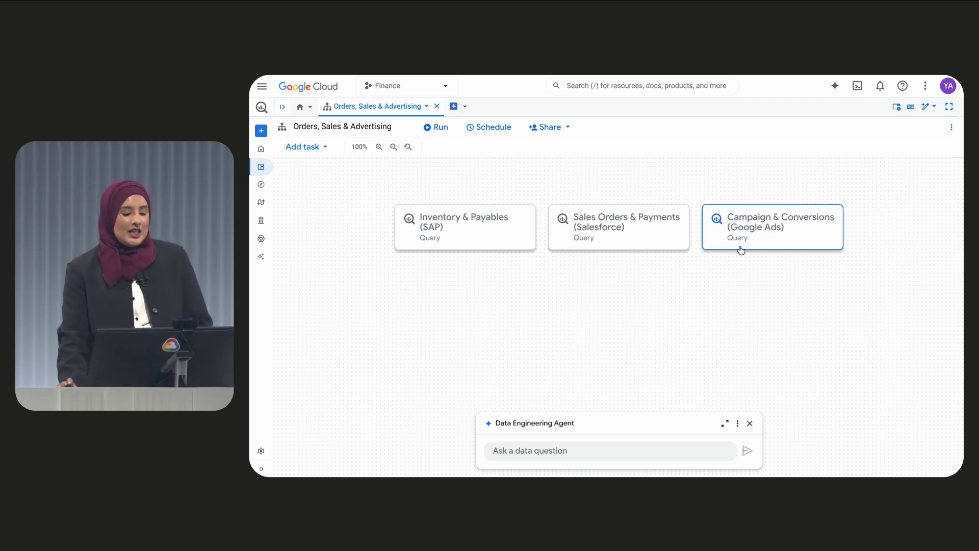
Paste and send the cash flow data-gathering prompt to the data engineering agent.
left_click(580, 451)
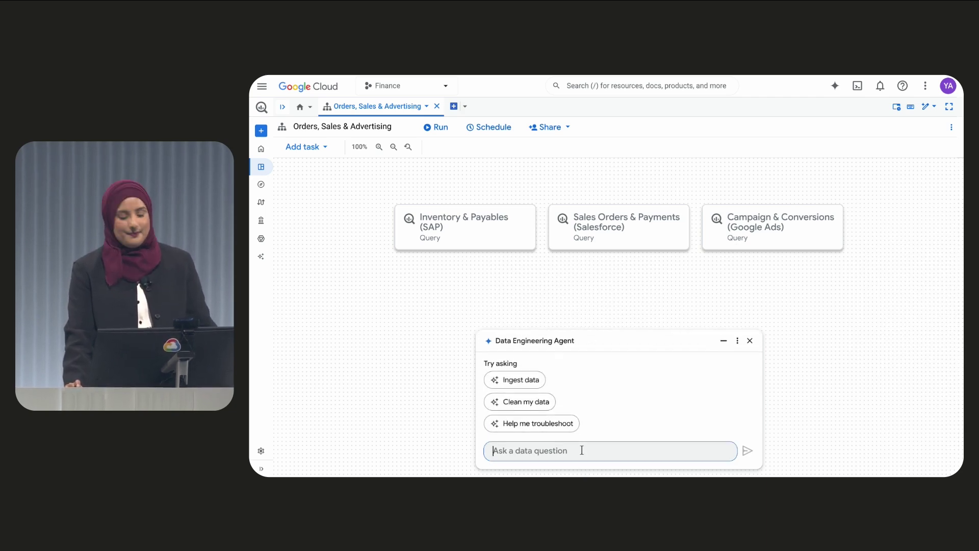
key("super+v")
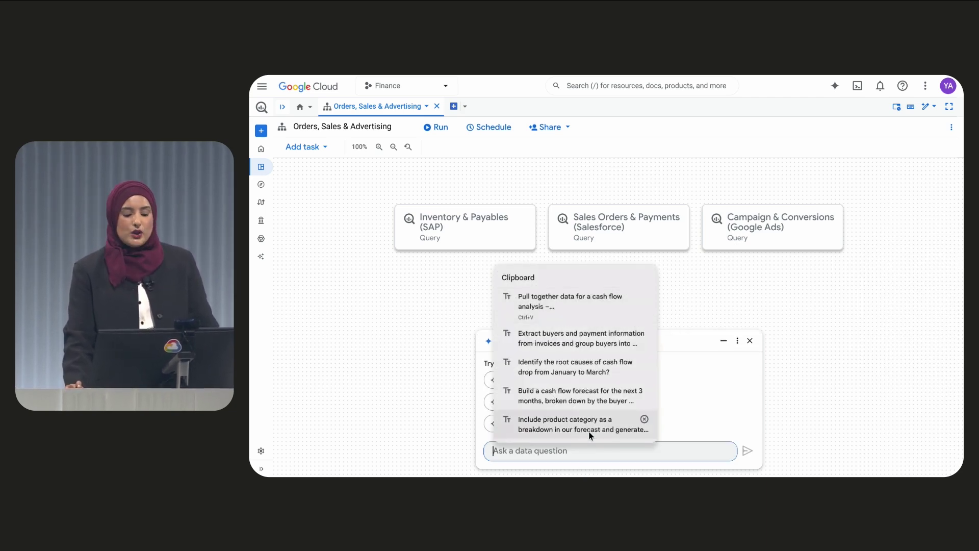
left_click(612, 310)
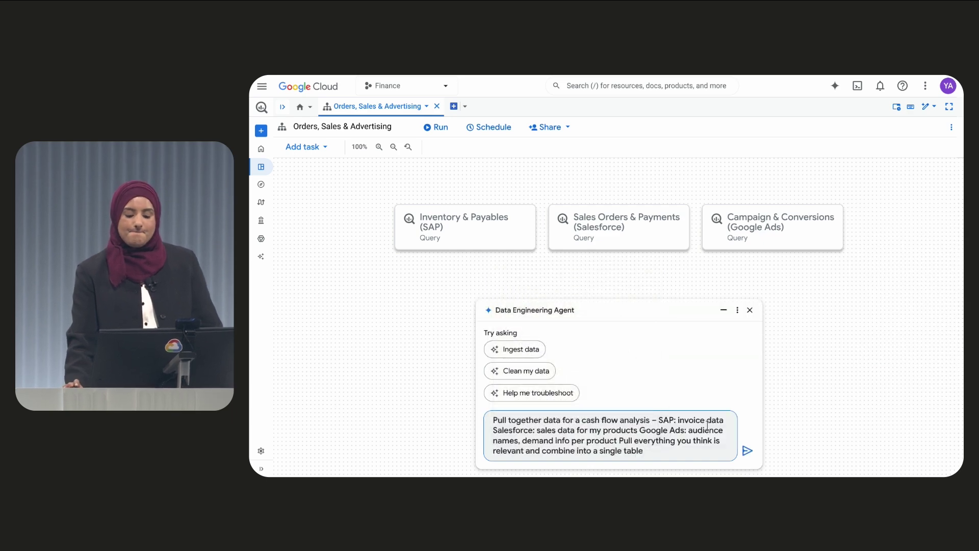
left_click(749, 452)
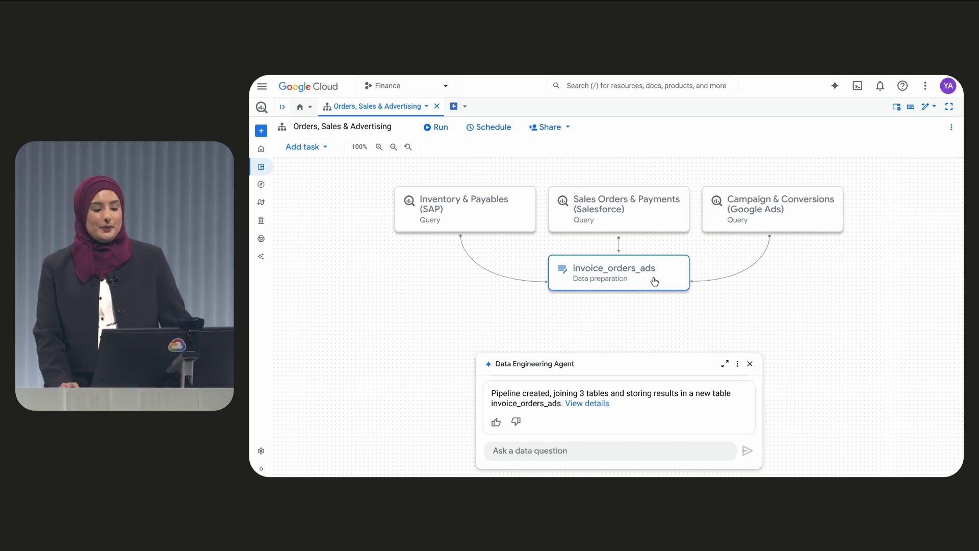
Apply all three suggested cleaning steps to invoice_orders_ads: dates, addresses, null total_amount rows.
left_click(658, 280)
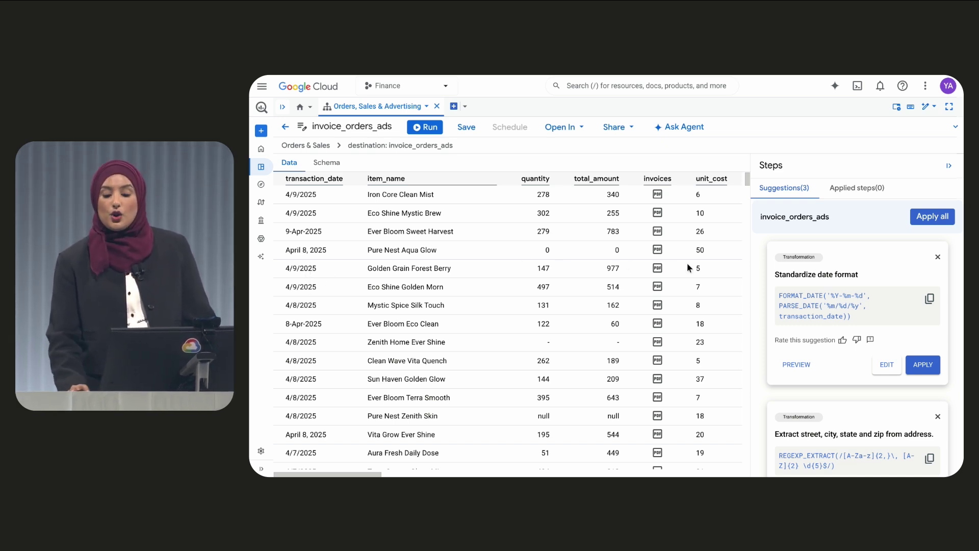
left_click(945, 219)
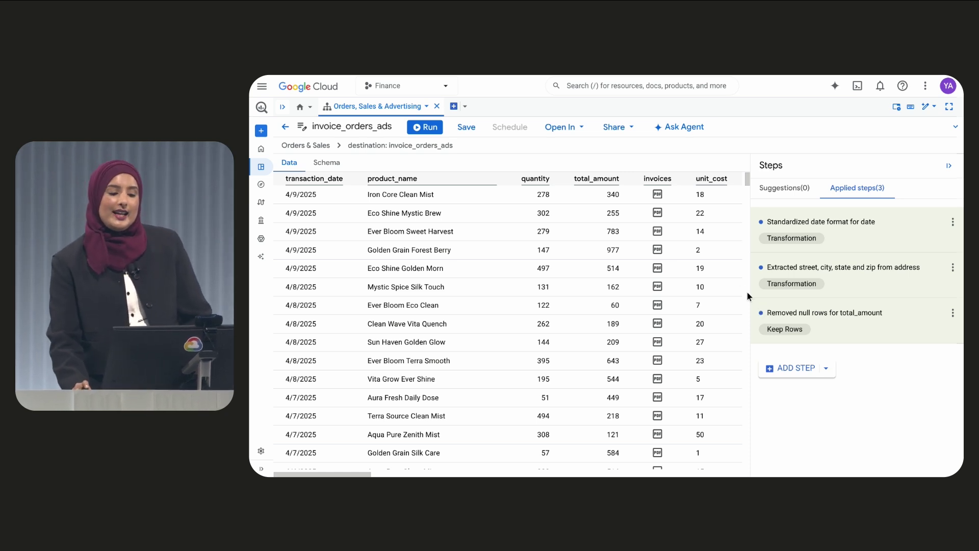
left_click(574, 128)
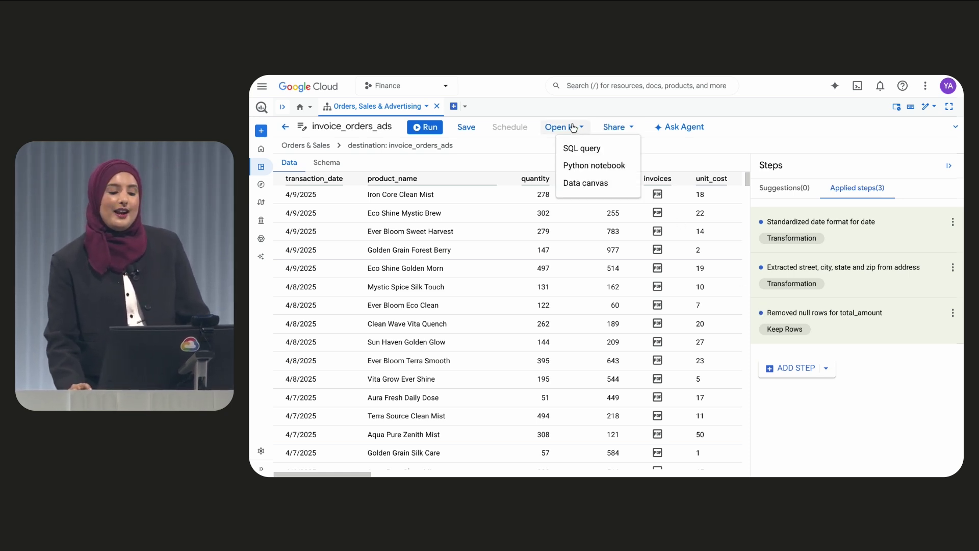
Open invoice_orders_ads in a data canvas with the Data Science Agent chat ready.
left_click(587, 184)
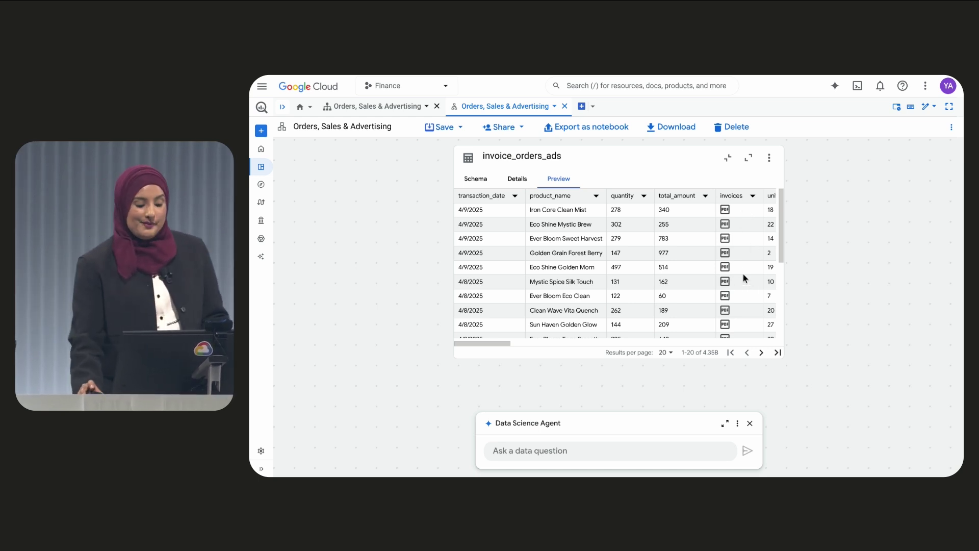
left_click(609, 443)
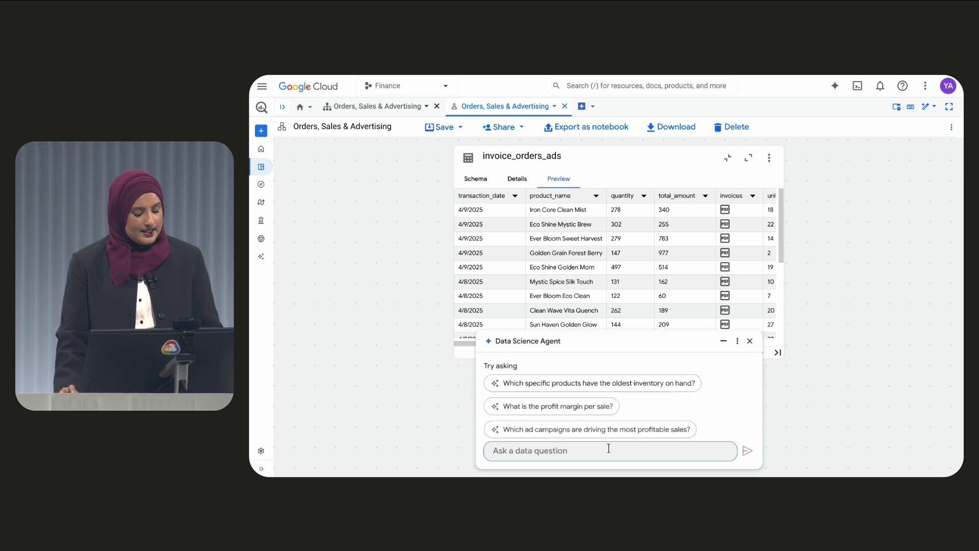
Paste and send the buyer extraction and categorization prompt to the data science agent.
key("super+v")
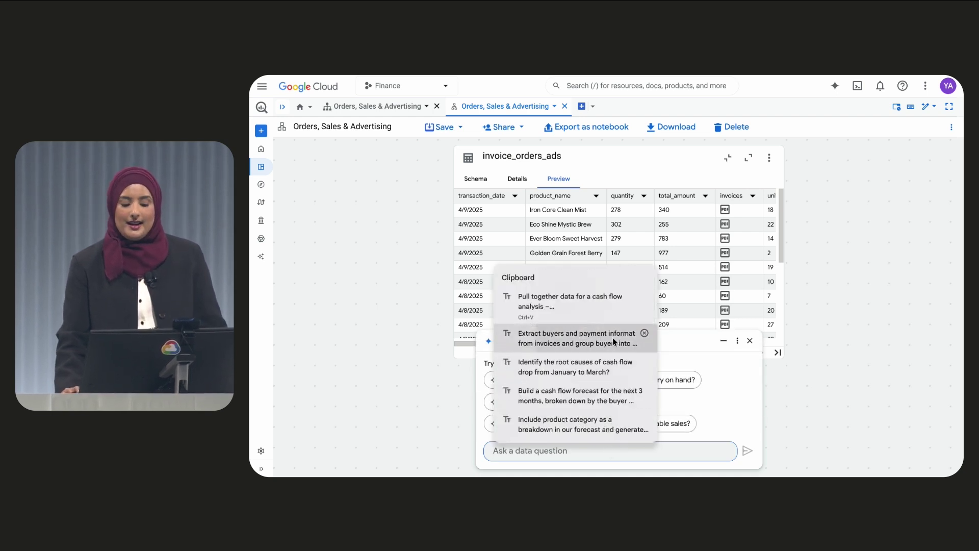
left_click(612, 337)
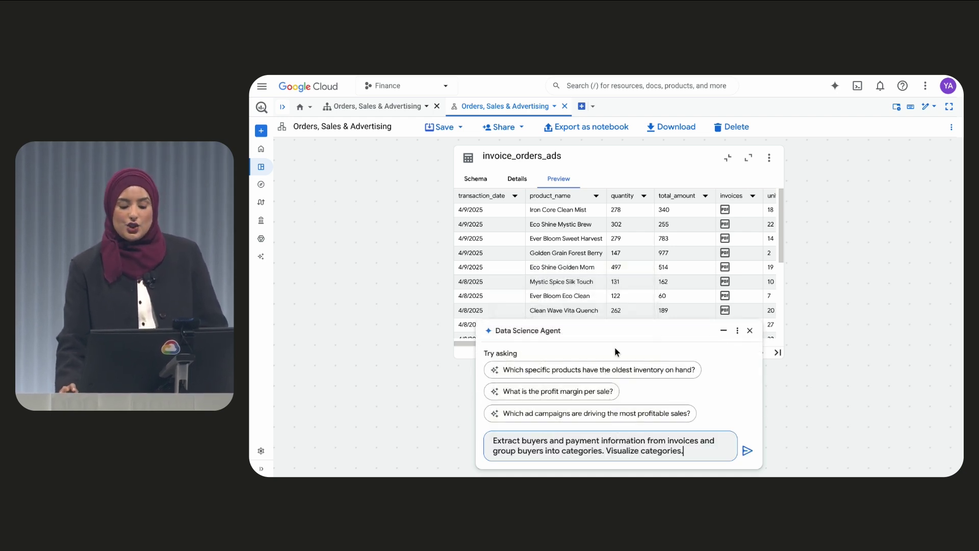
left_click(748, 454)
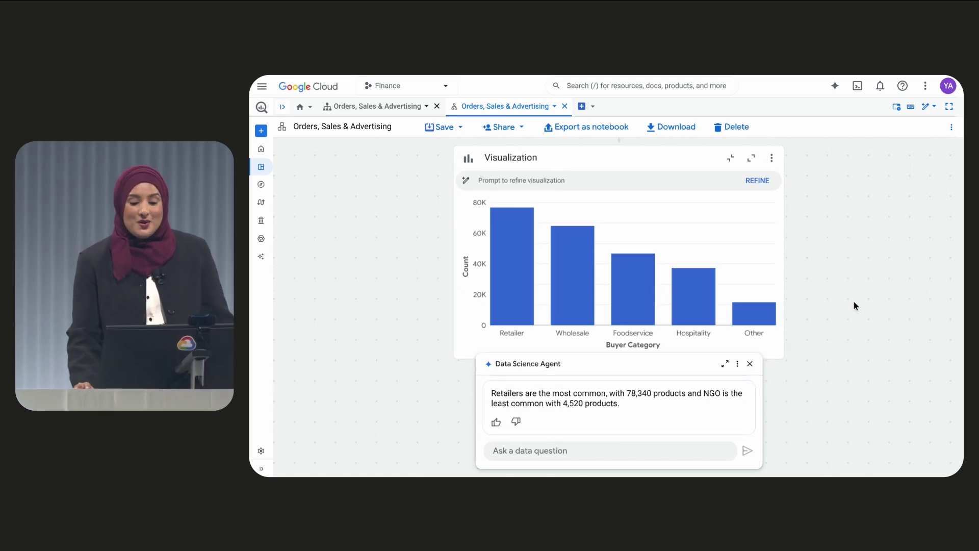
scroll(833, 252, "up", 5)
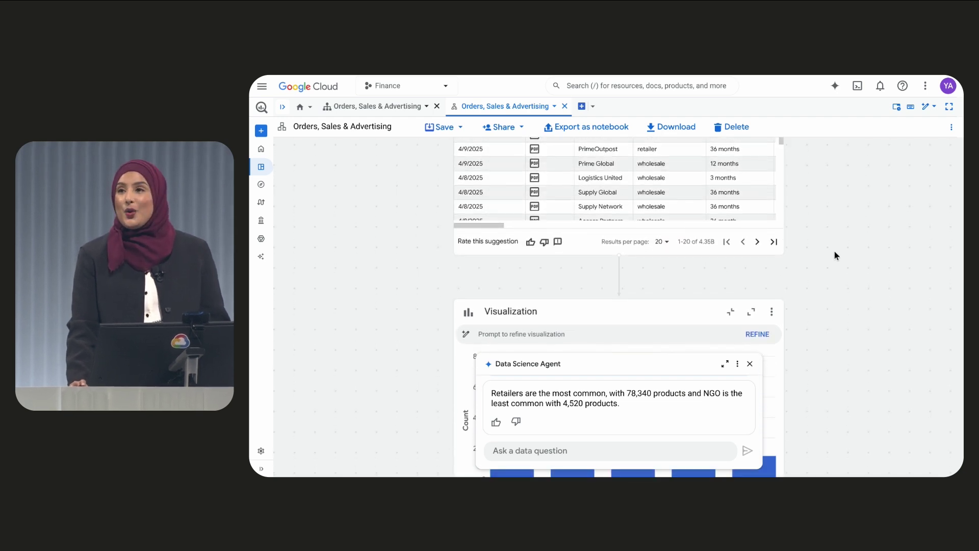
scroll(835, 250, "up", 1)
scroll(835, 249, "up", 1)
scroll(836, 249, "up", 1)
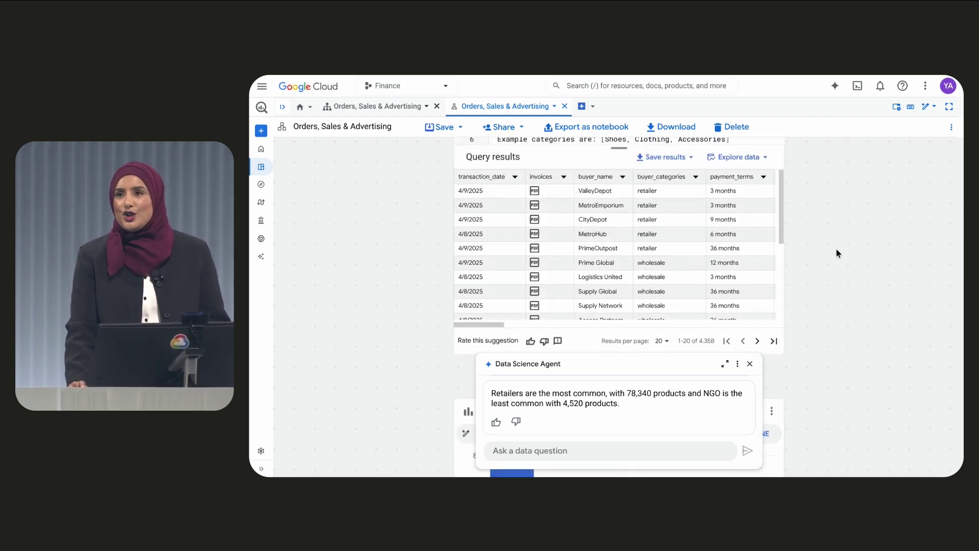
scroll(837, 249, "up", 1)
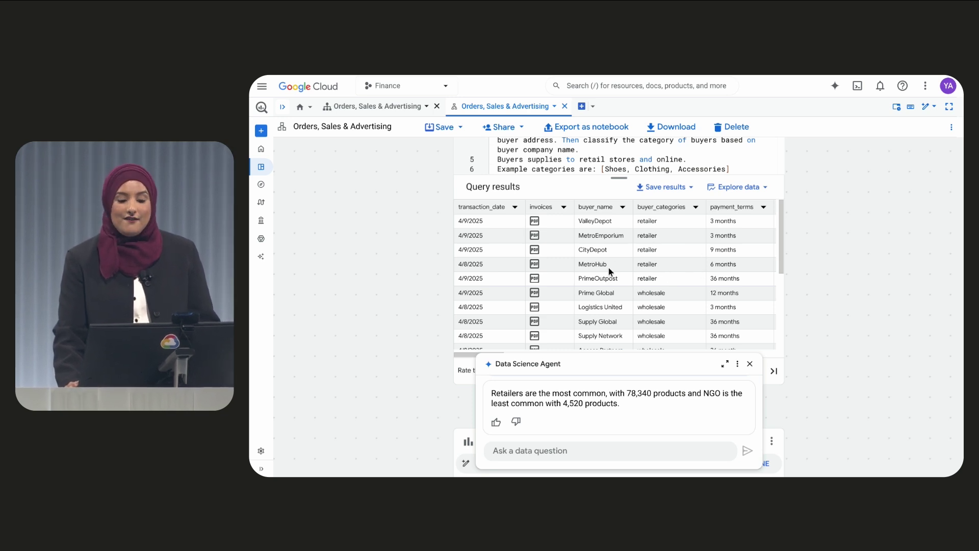
scroll(805, 290, "down", 5)
scroll(808, 289, "down", 8)
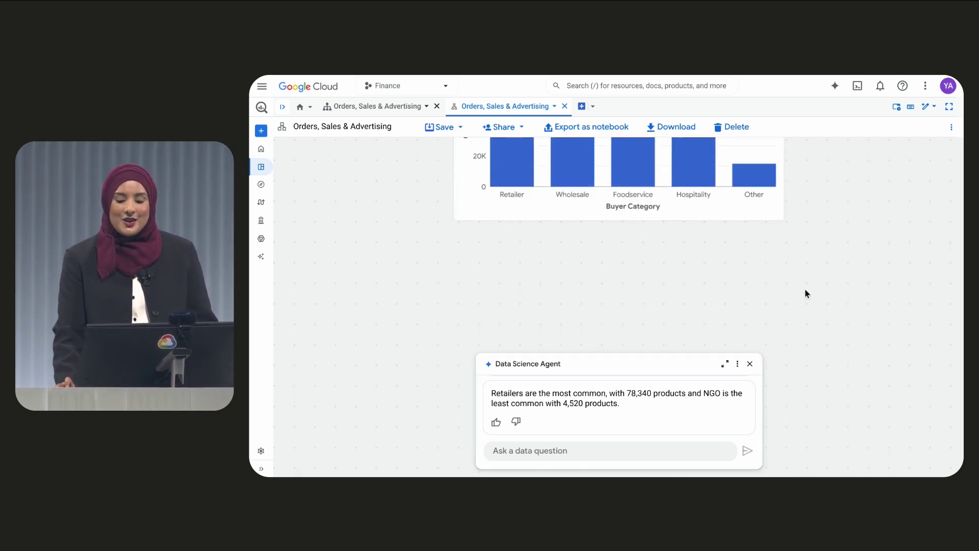
scroll(805, 289, "up", 3)
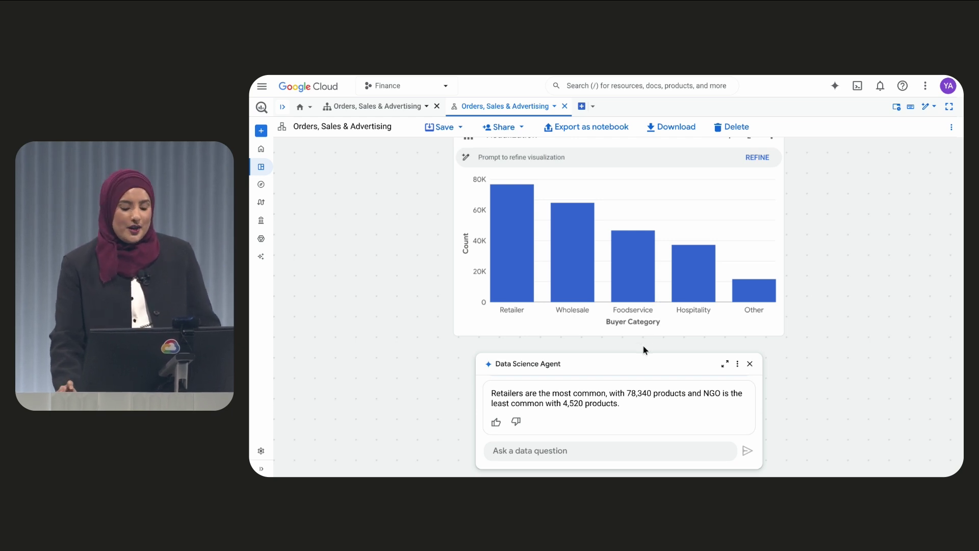
Paste and send the January-to-March cash flow drop root-cause question to the agent.
left_click(604, 448)
key("super+v")
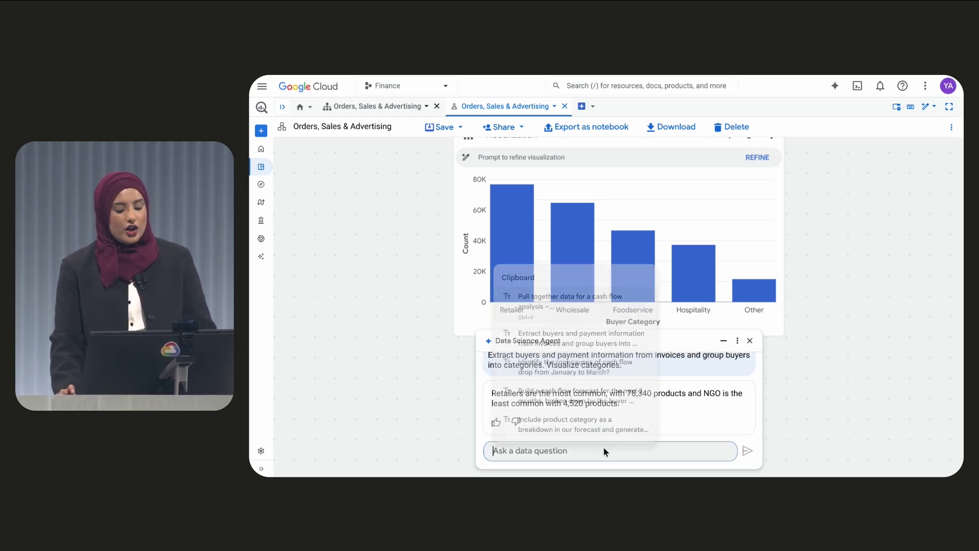
left_click(602, 366)
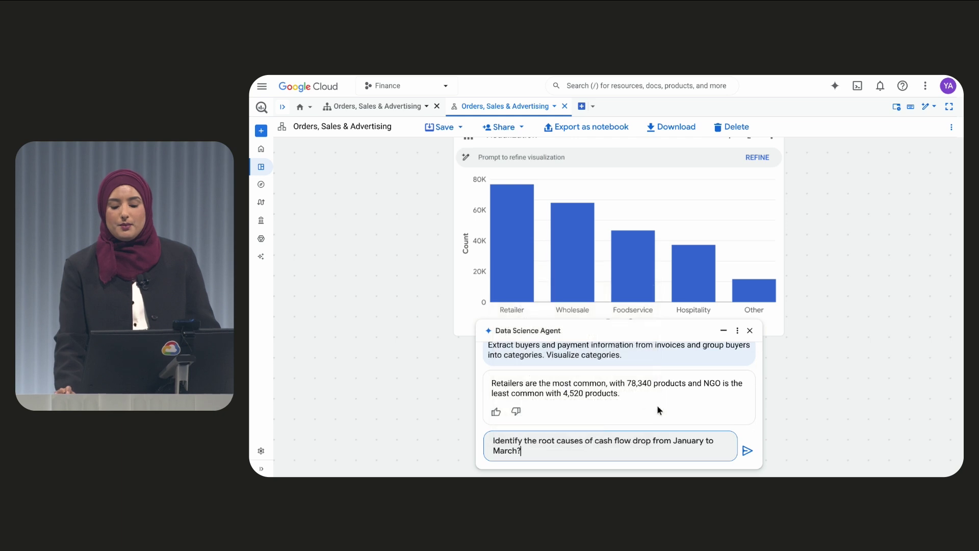
left_click(747, 450)
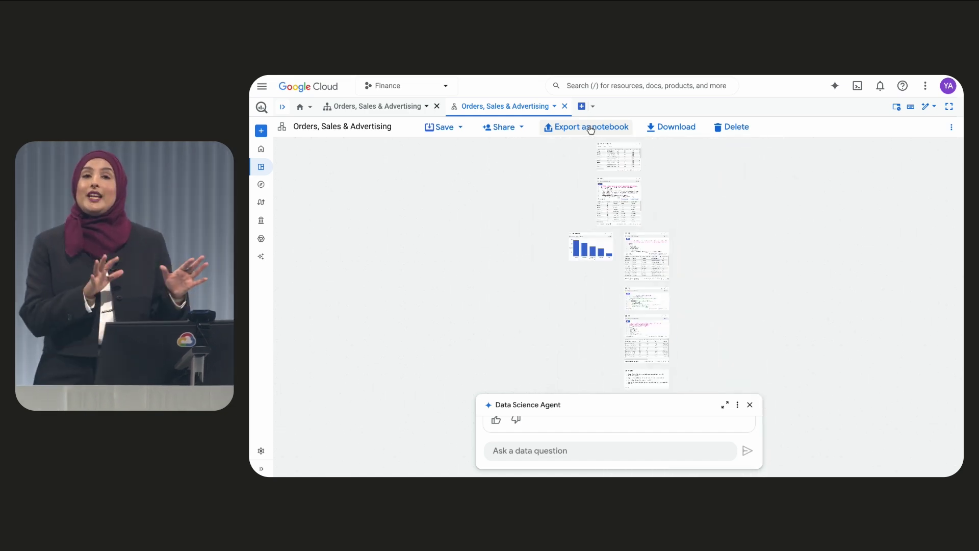
Export the canvas with the contribution results as a notebook.
left_click(590, 127)
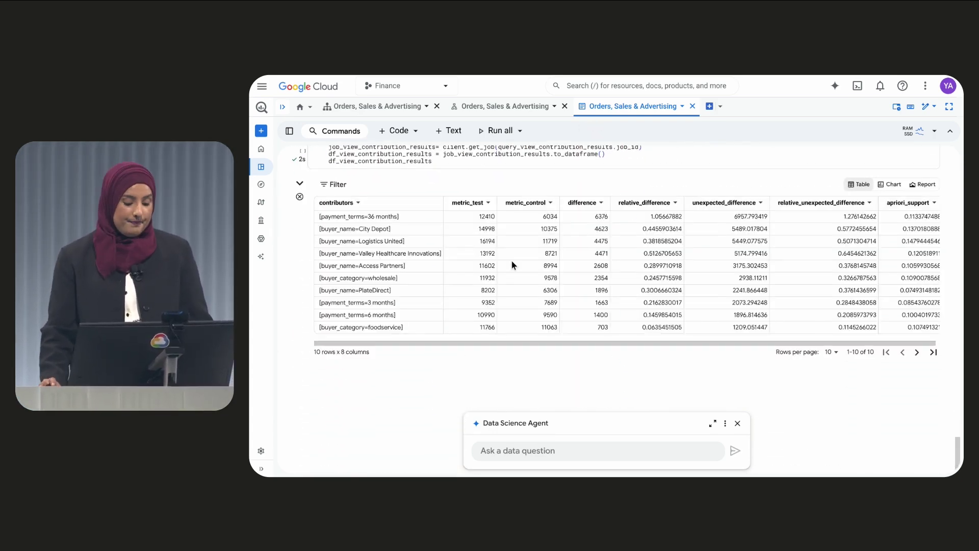
left_click(540, 452)
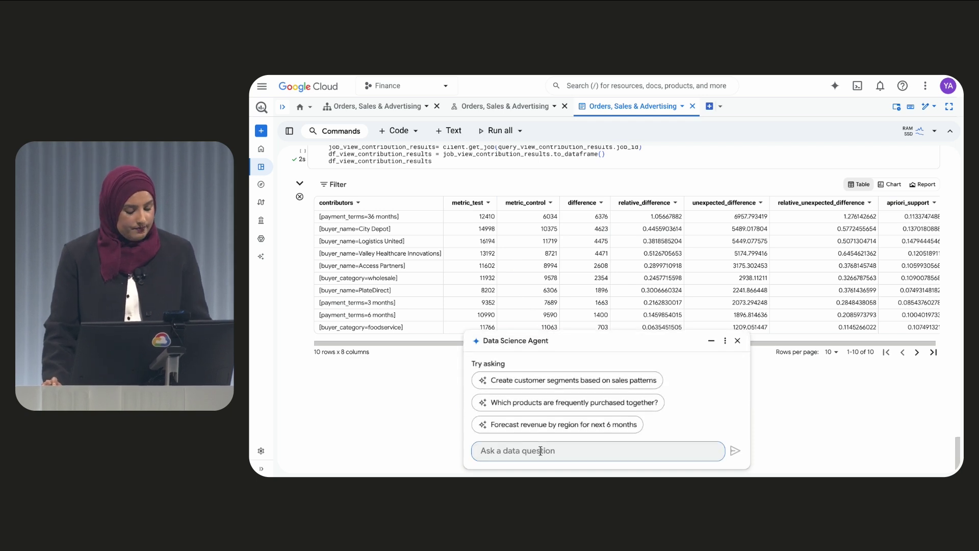
Paste and send the cash flow forecast by buyer category prompt to the notebook's agent.
type("Build a cash flow forecast for the next 3 months, broken down by the buyer category. Visualize our forecasted growth over time.")
left_click(560, 400)
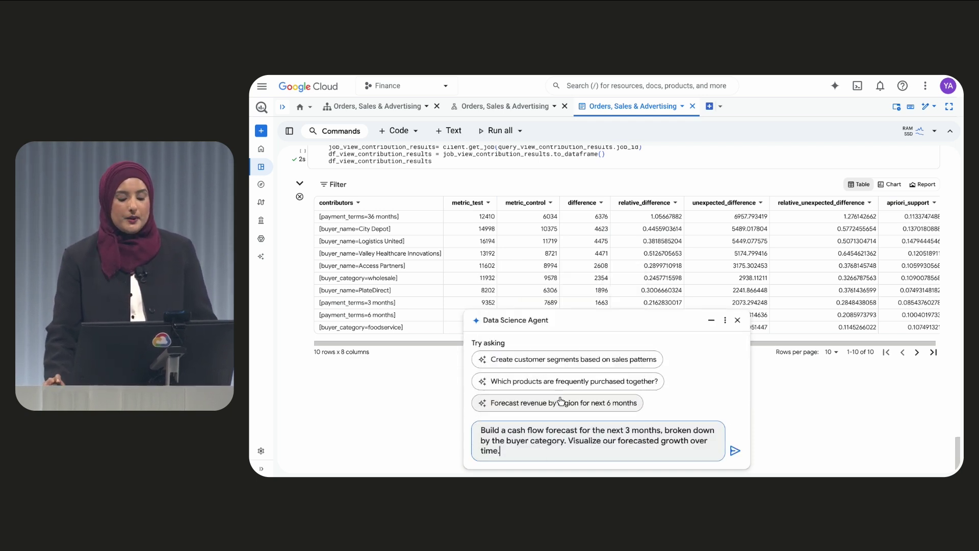
left_click(733, 451)
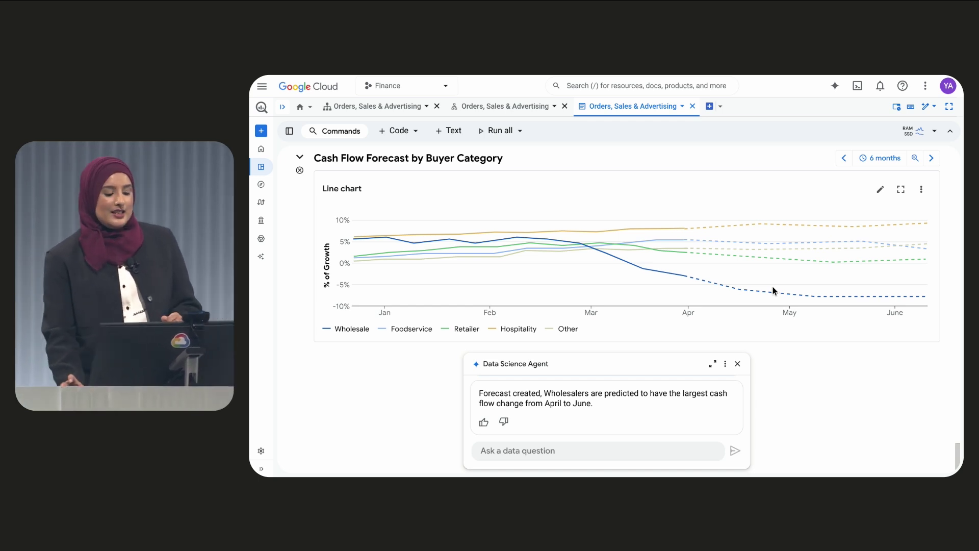
Send the product category heatmap prompt and accept and run the generated code changes.
left_click(548, 450)
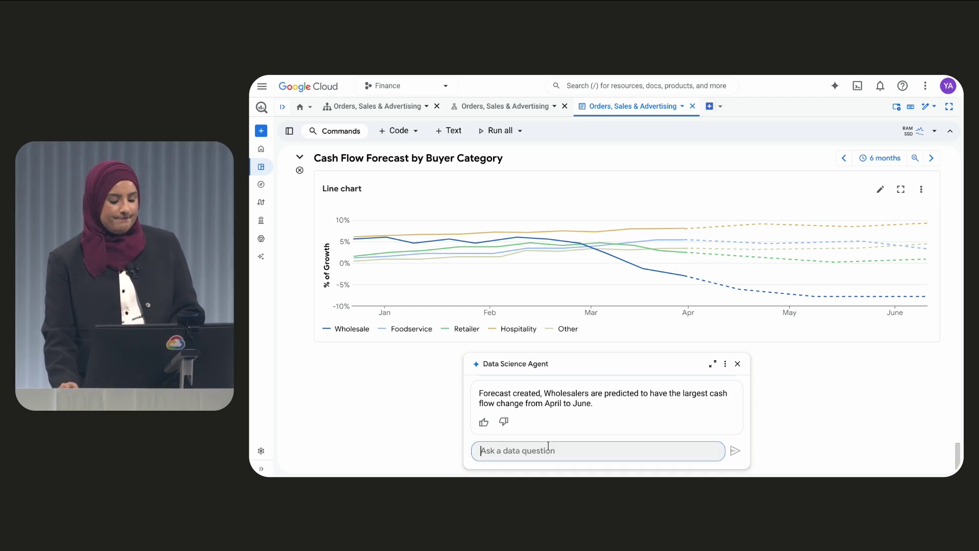
key("super+v")
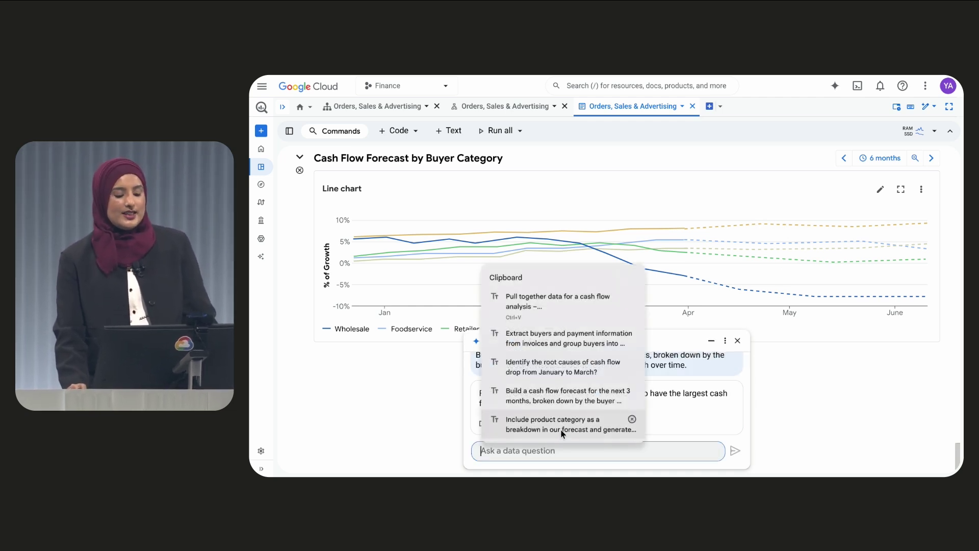
left_click(561, 429)
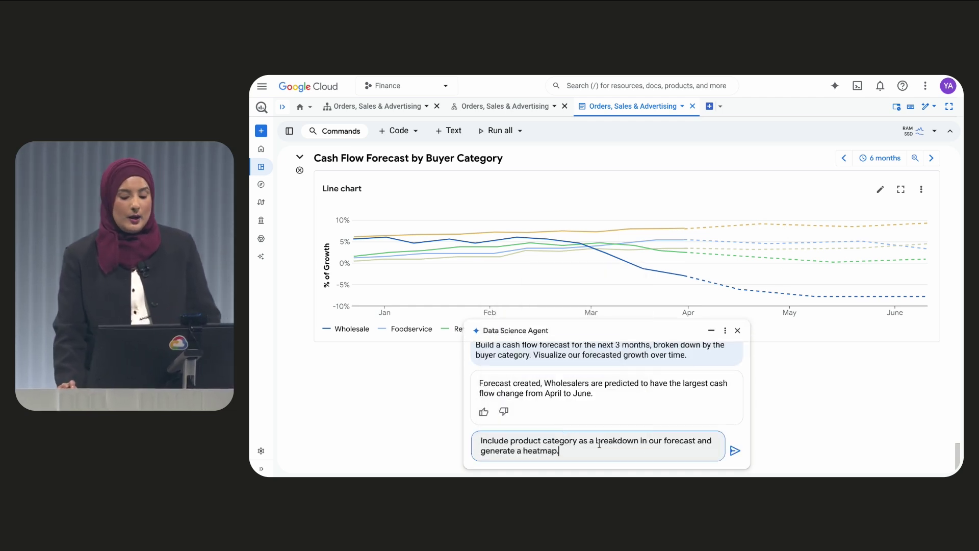
left_click(735, 451)
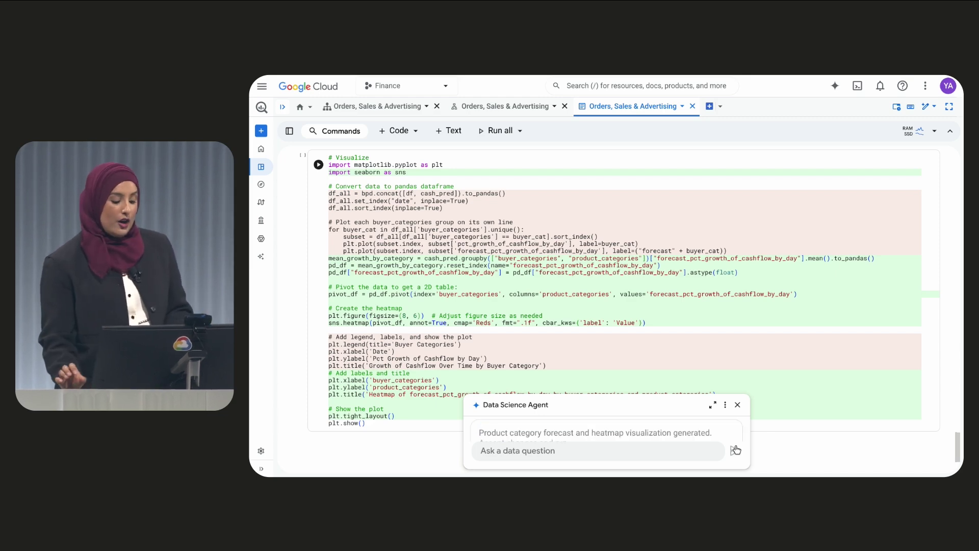
left_click(561, 404)
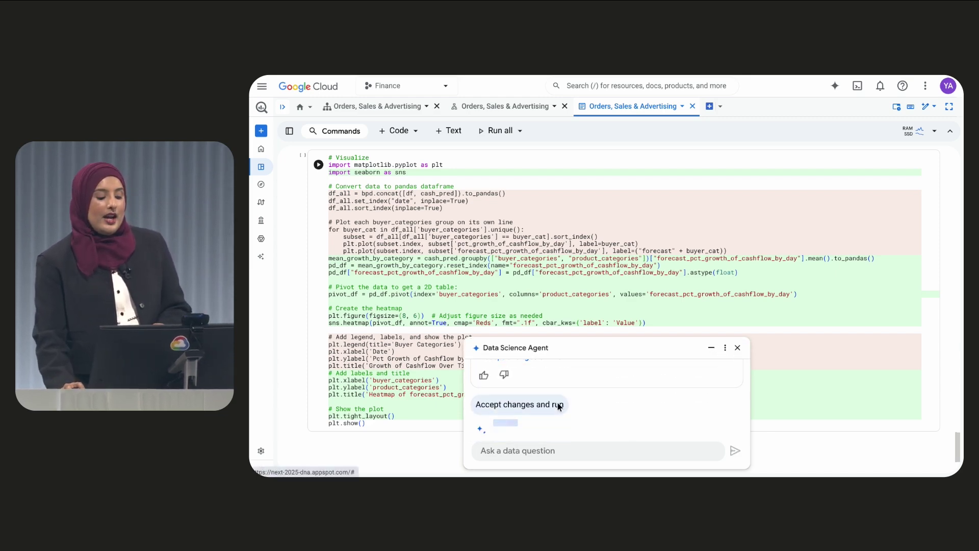